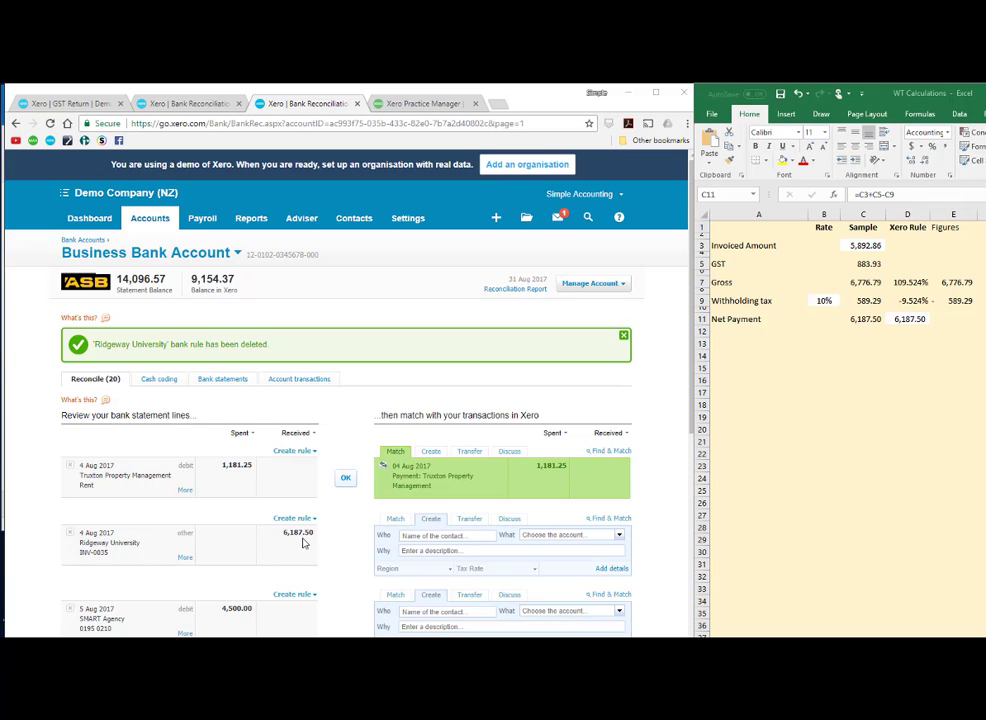
Step: Fill in the 6,187.50 Ridgeway University receipt with contact Ridgemway and account 200 - Sales
{"action": "left_click_drag", "start_coordinate": [316, 533], "coordinate": [284, 533]}
{"action": "left_click", "coordinate": [340, 545]}
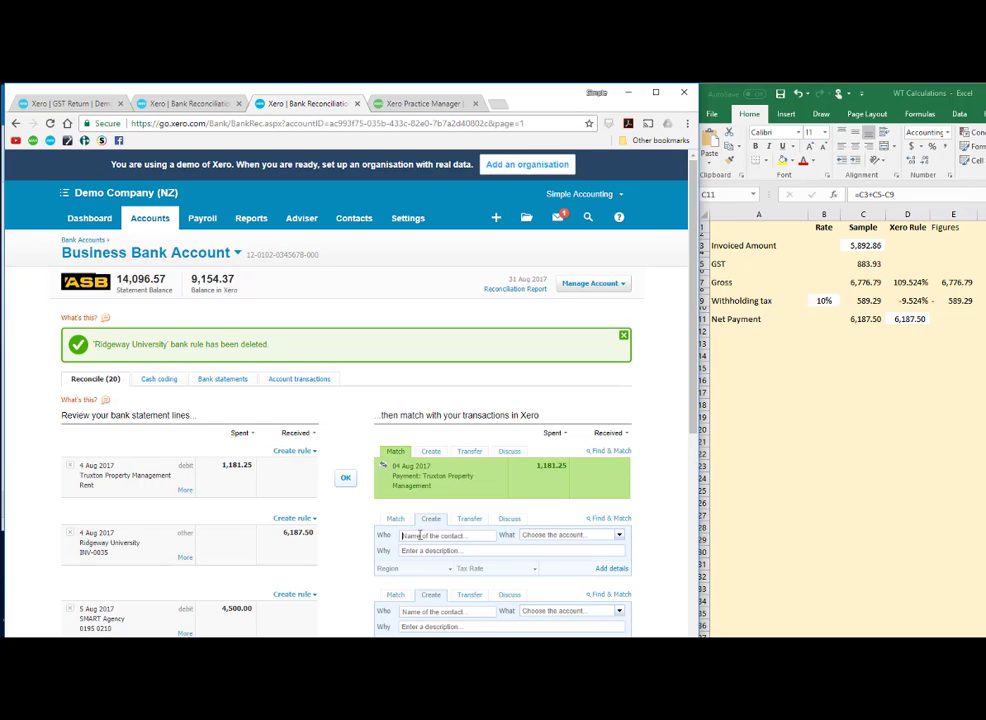
{"action": "type", "text": "R"}
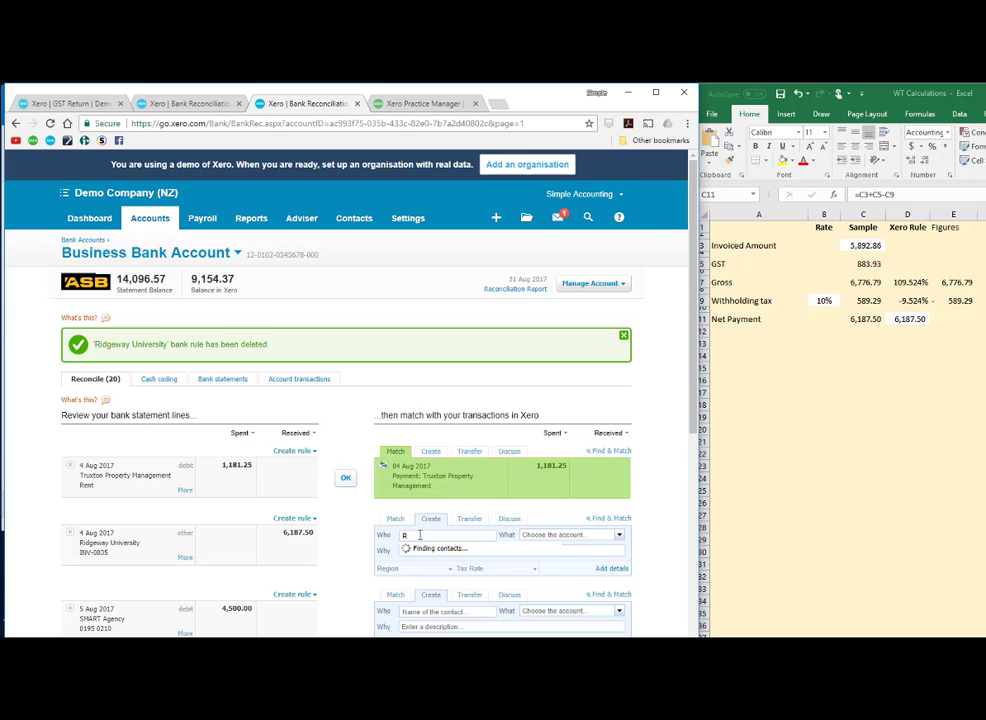
{"action": "type", "text": "idgeway"}
{"action": "key", "text": "BackSpace"}
{"action": "key", "text": "BackSpace"}
{"action": "type", "text": "way"}
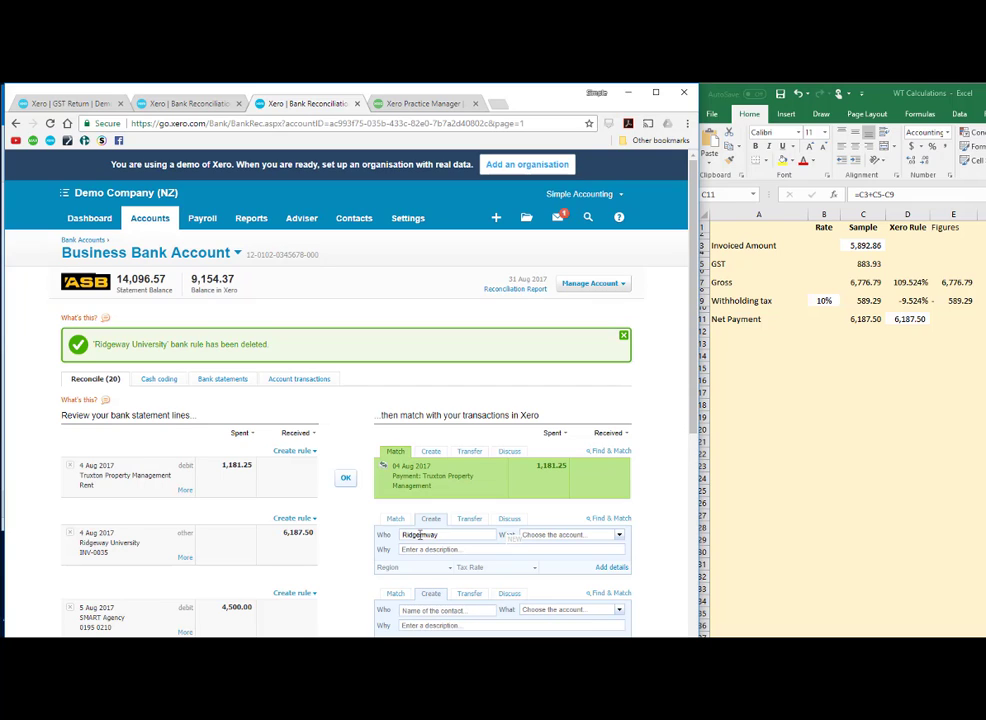
{"action": "key", "text": "Tab"}
{"action": "type", "text": "sales"}
{"action": "key", "text": "Tab"}
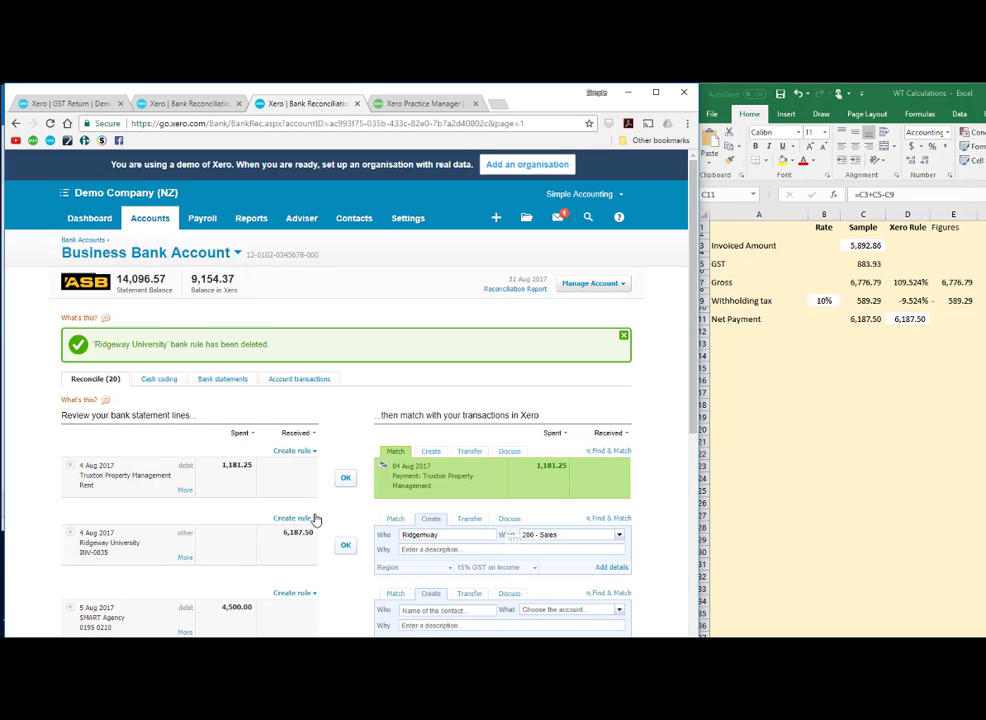
Step: Switch to the WT Calculations workbook in Excel and examine the net payment, withholding tax rate, invoiced amount and Xero Rule percentages
{"action": "left_click", "coordinate": [775, 348]}
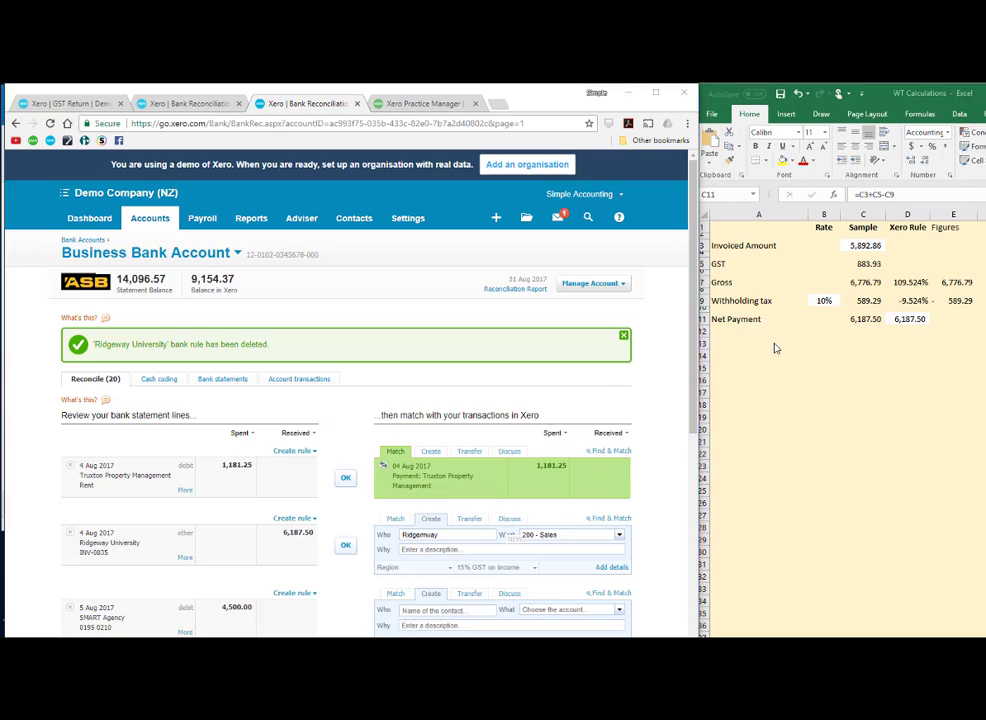
{"action": "left_click", "coordinate": [846, 368]}
{"action": "left_click", "coordinate": [905, 343]}
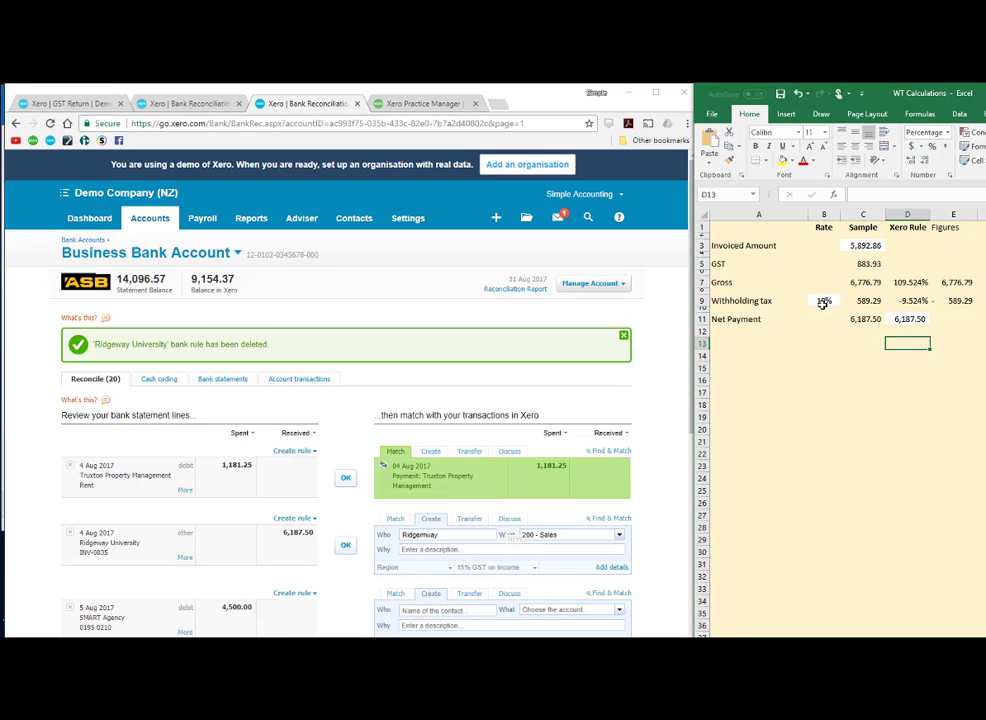
{"action": "left_click", "coordinate": [905, 319]}
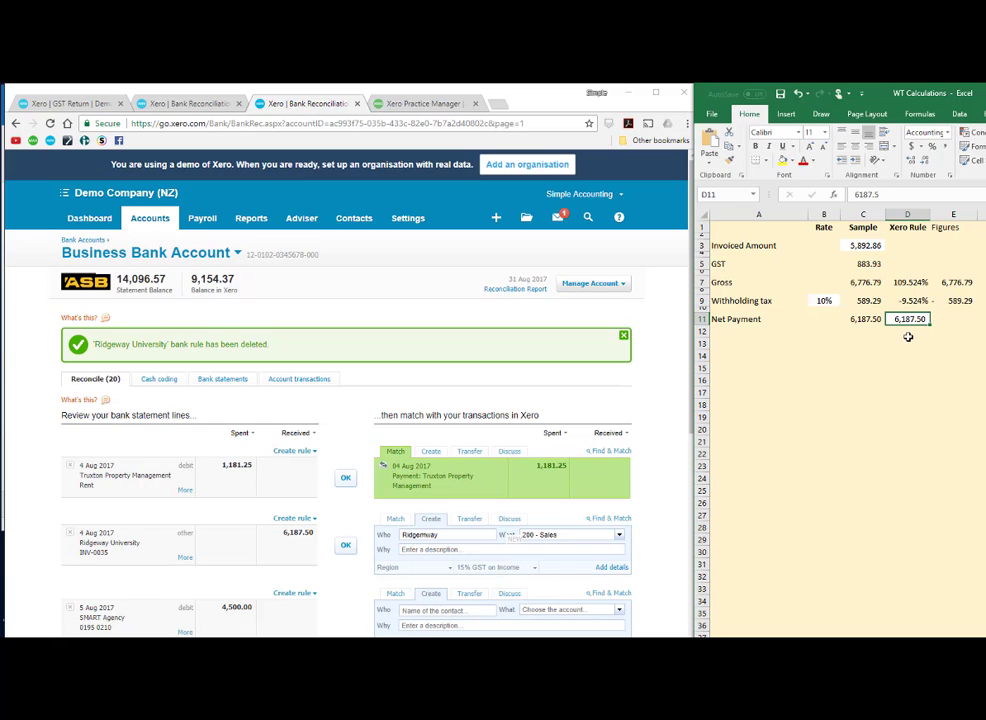
{"action": "left_click", "coordinate": [821, 300]}
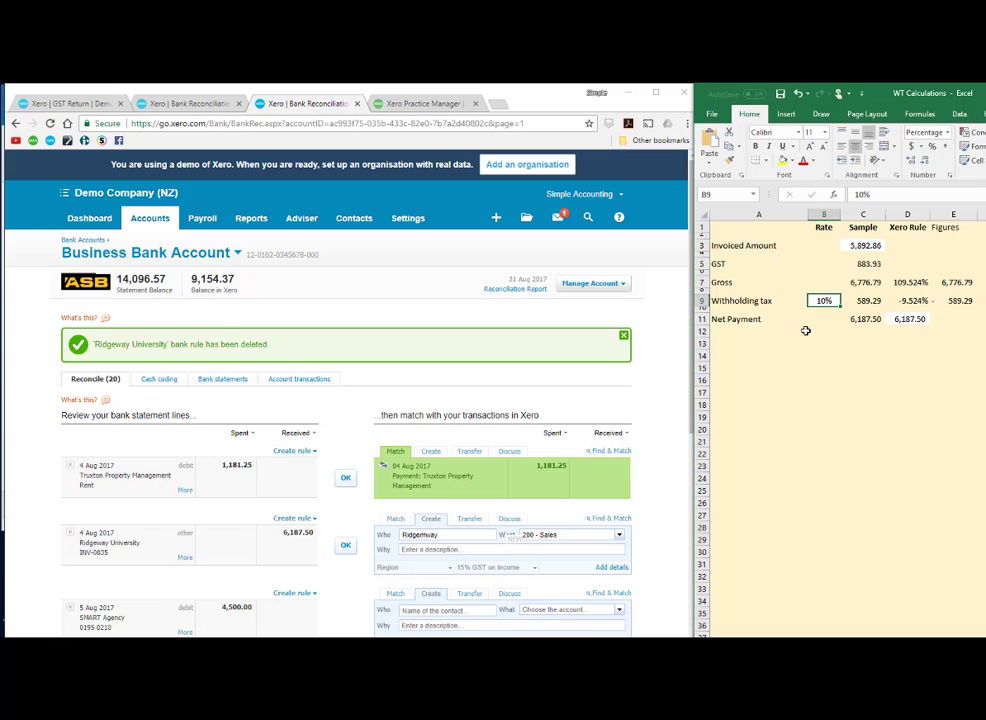
{"action": "left_click", "coordinate": [864, 245]}
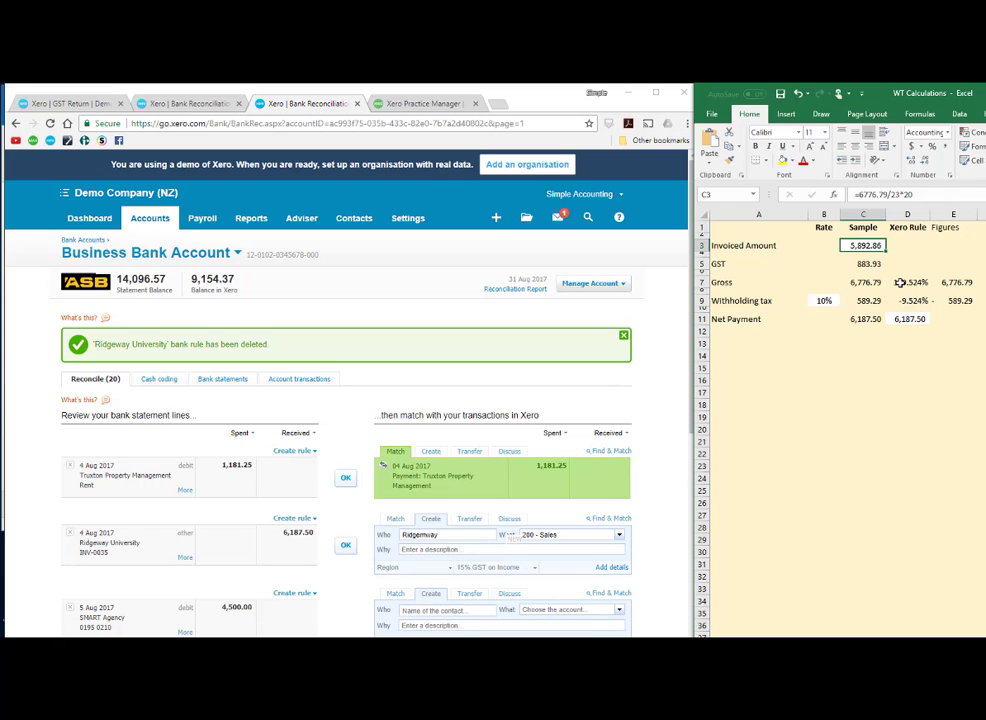
{"action": "left_click_drag", "start_coordinate": [900, 282], "coordinate": [904, 300]}
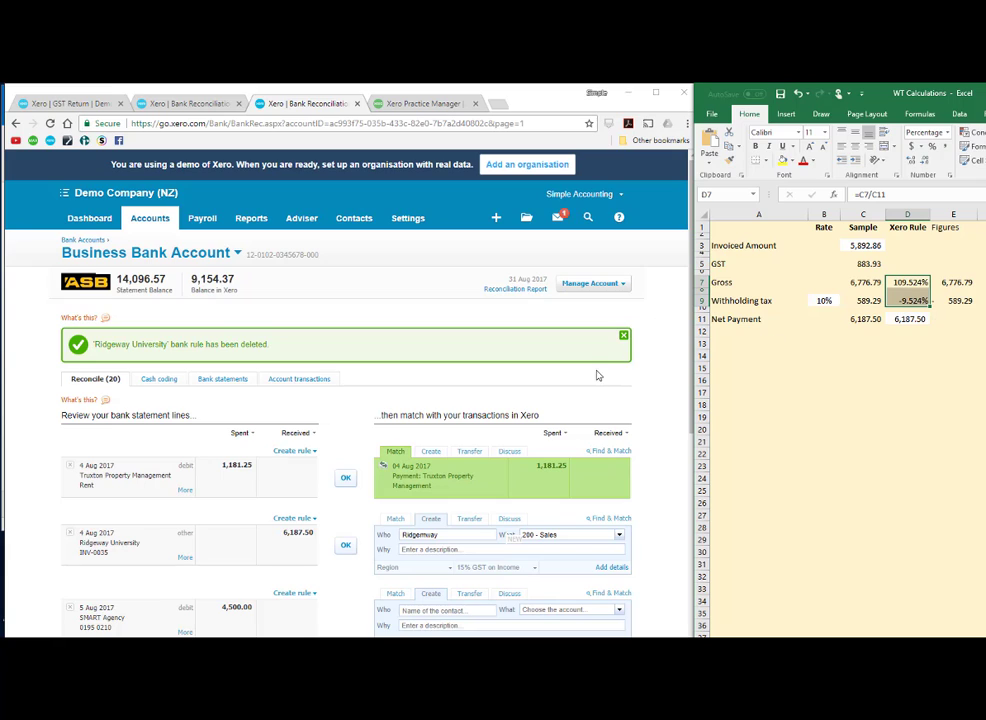
Step: Back in Xero, start a bank rule from the Ridgeway University receipt, matching only on payee, with Ridgeway as the contact
{"action": "left_click", "coordinate": [308, 524]}
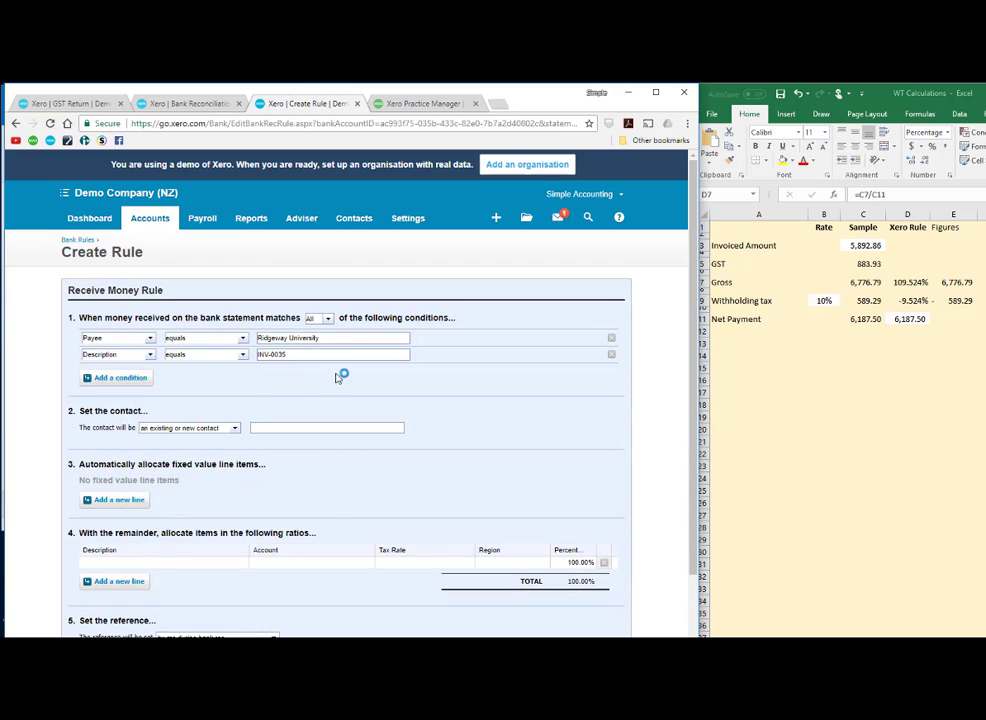
{"action": "left_click", "coordinate": [611, 355]}
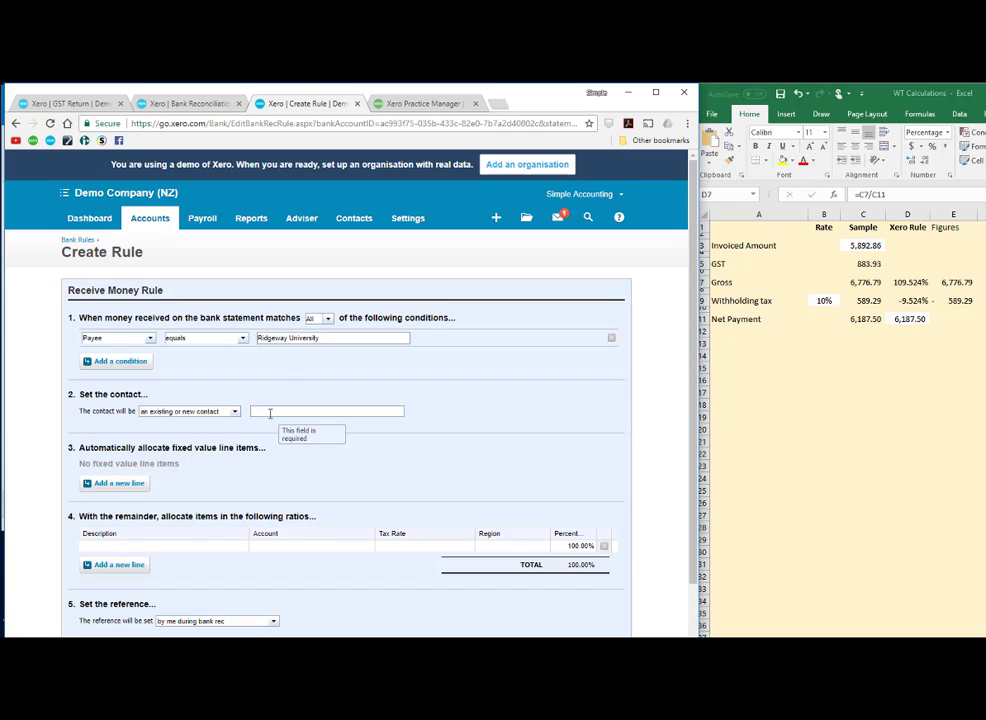
{"action": "key", "text": "BackSpace"}
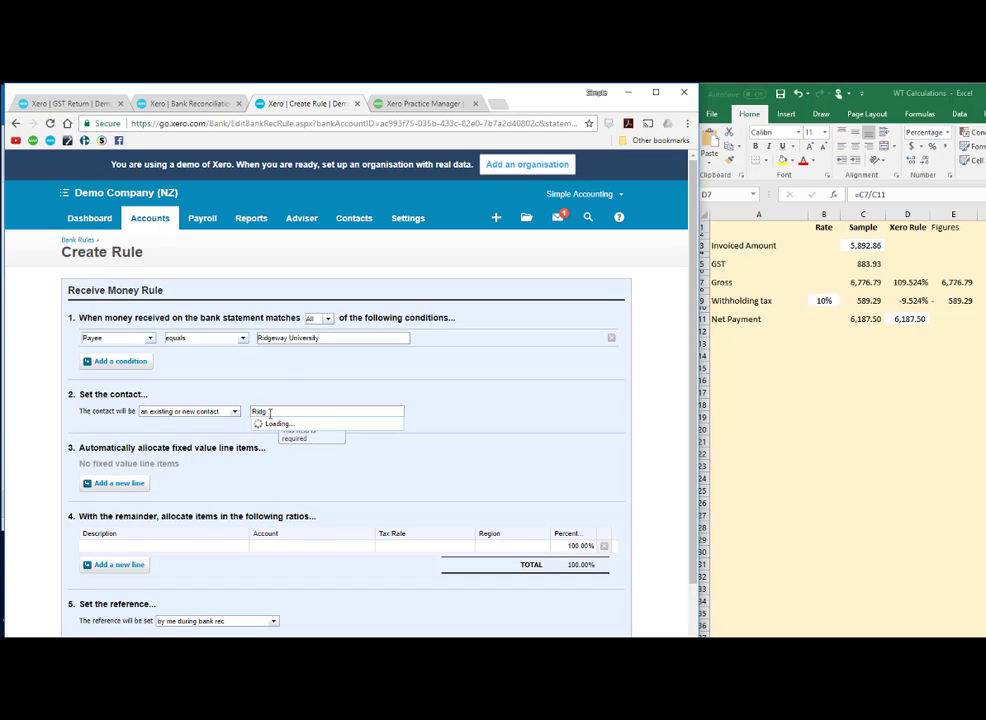
{"action": "type", "text": "eway"}
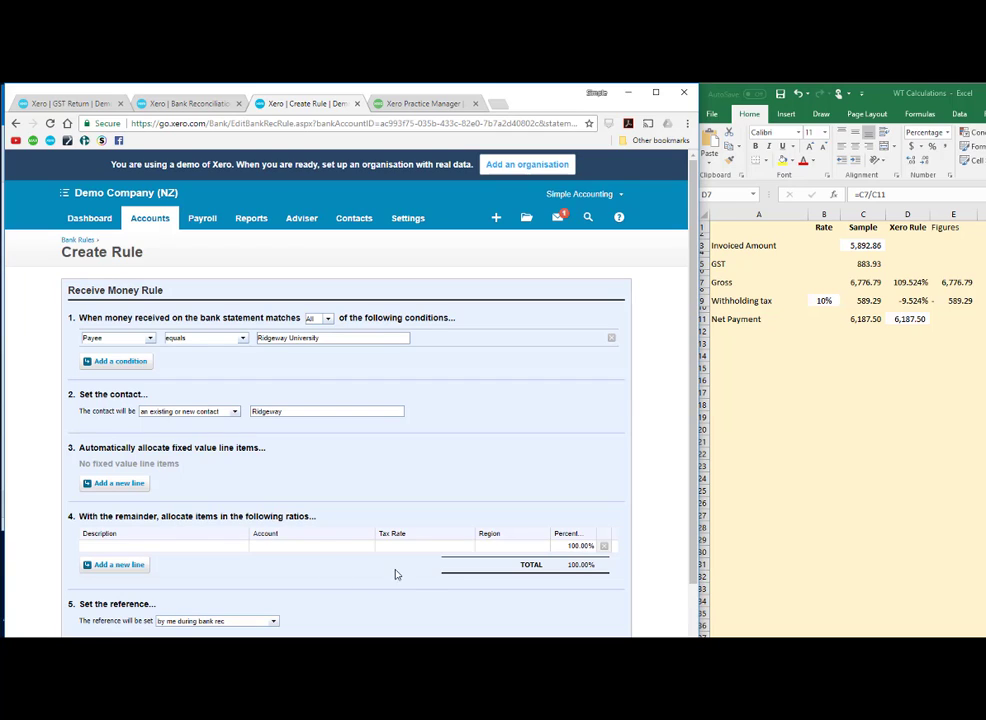
Step: Fill the first ratio allocation with Contracting Income, account 200 - Sales, 15% GST on Income and 109.52 percent
{"action": "left_click", "coordinate": [181, 548]}
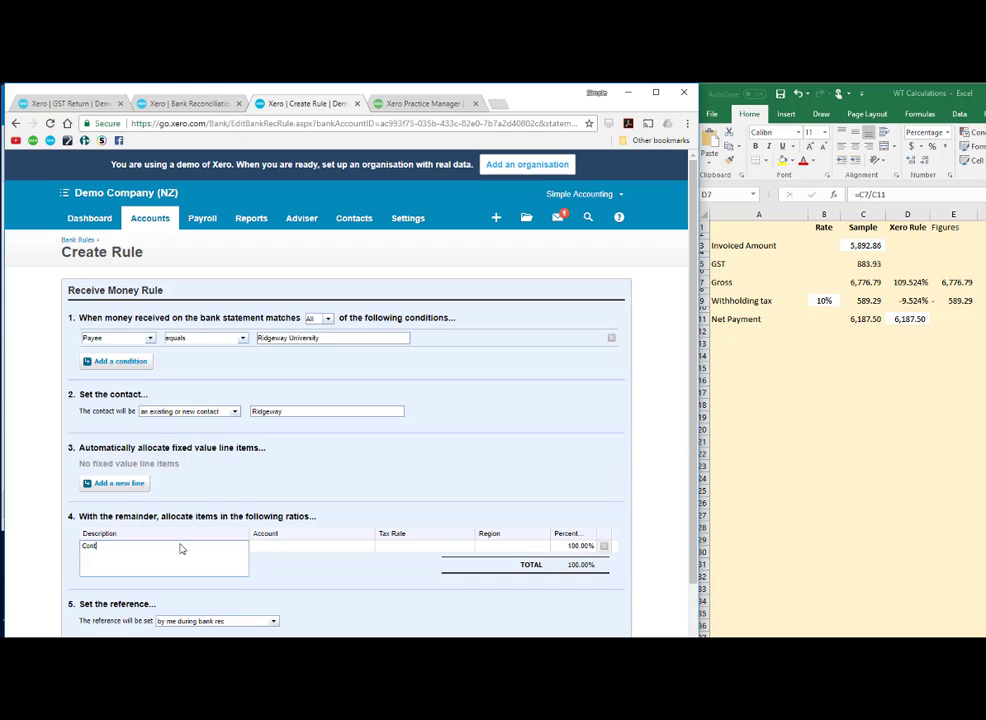
{"action": "type", "text": "Contracting Income"}
{"action": "key", "text": "Tab"}
{"action": "type", "text": "sales"}
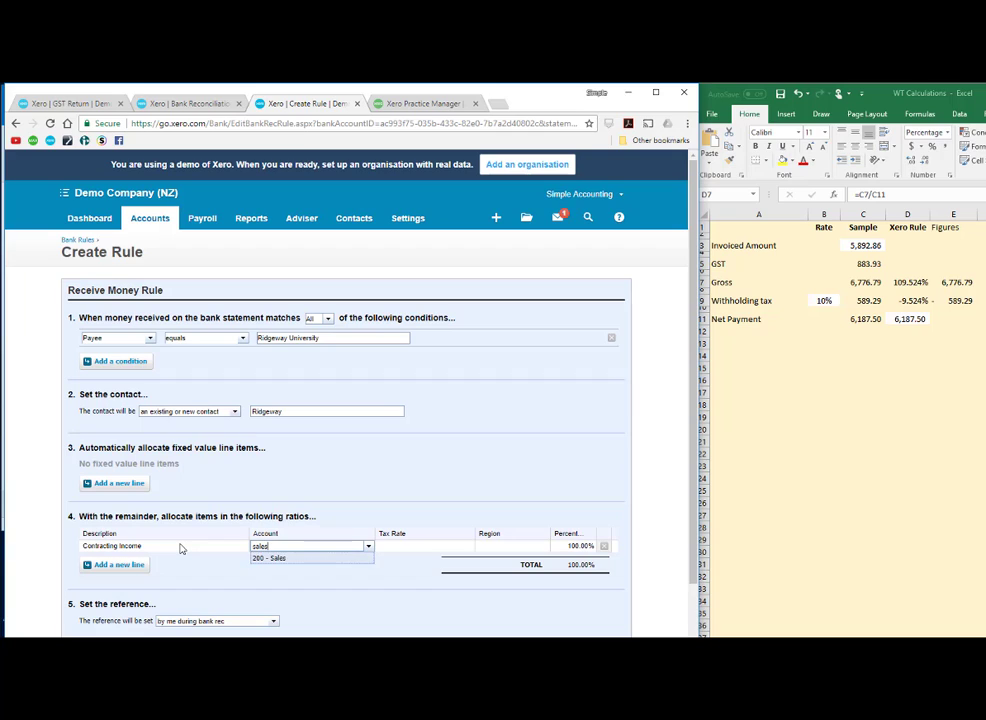
{"action": "key", "text": "Tab"}
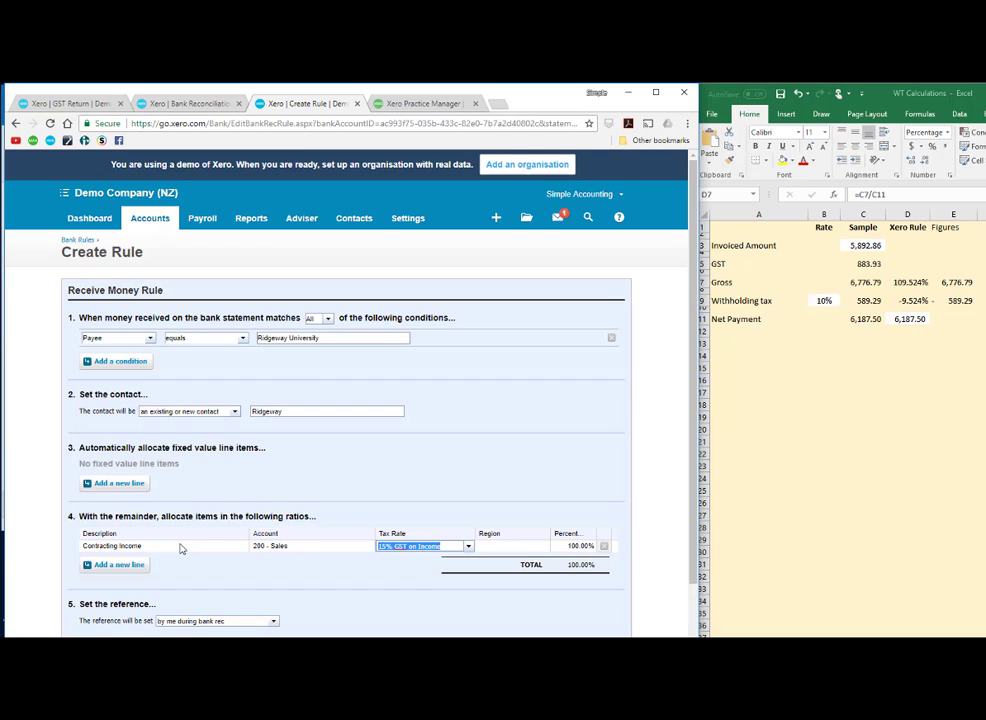
{"action": "key", "text": "Tab"}
{"action": "key", "text": "Tab"}
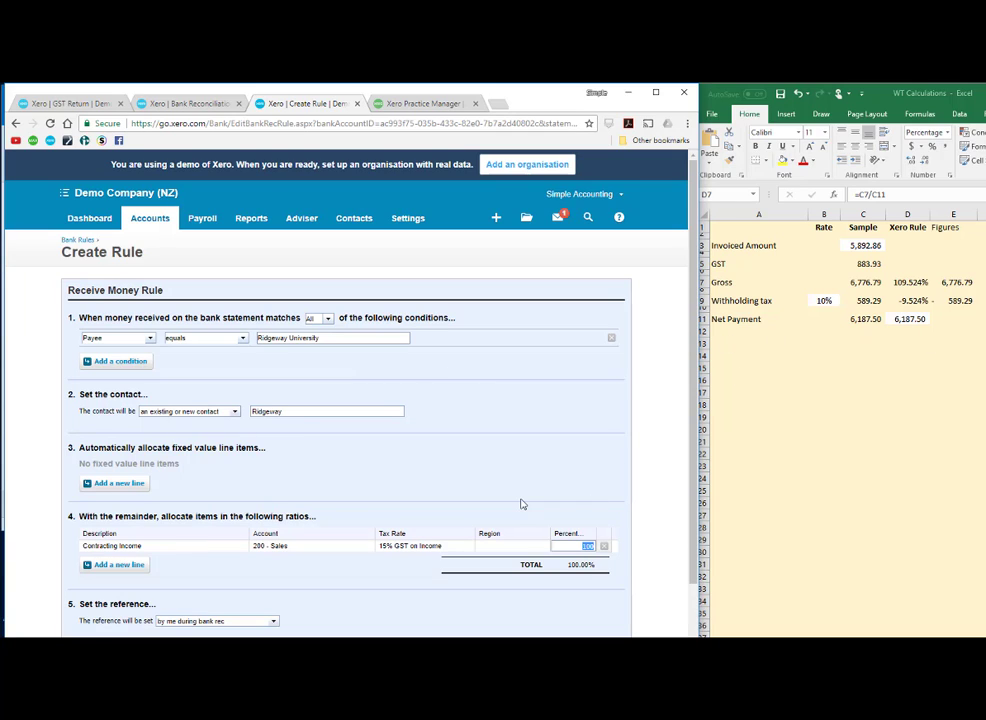
{"action": "type", "text": "109.52"}
Step: Add a second ratio allocation for Withholding Tax, account 625 - Withholding tax paid, No GST, at -9.52 percent
{"action": "left_click", "coordinate": [125, 564]}
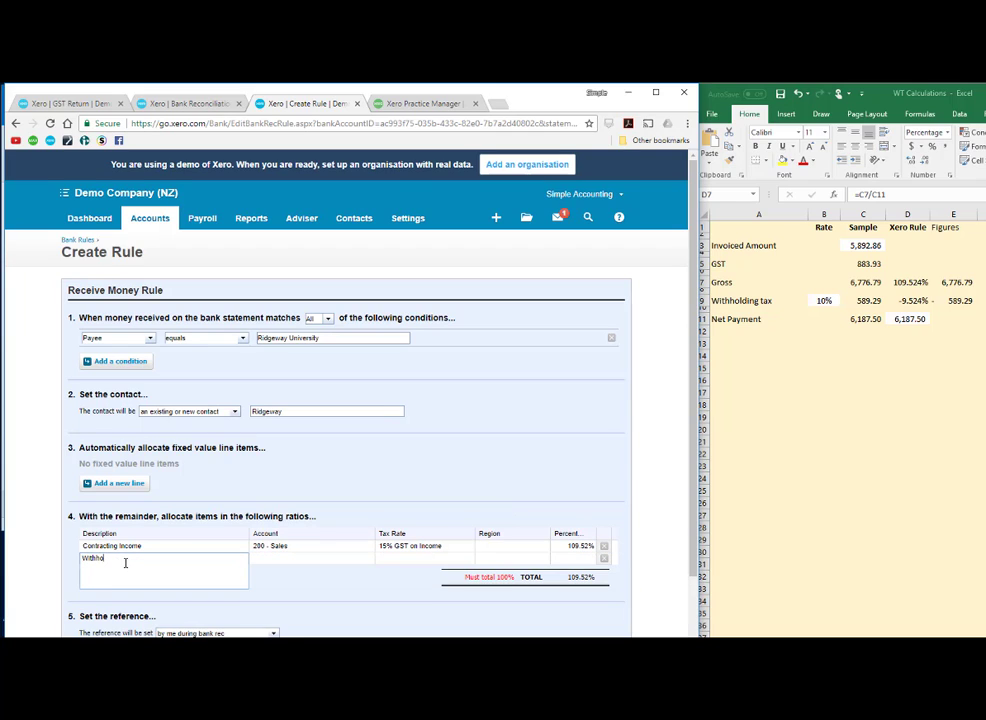
{"action": "type", "text": "Withholding Tax"}
{"action": "key", "text": "Tab"}
{"action": "type", "text": "with"}
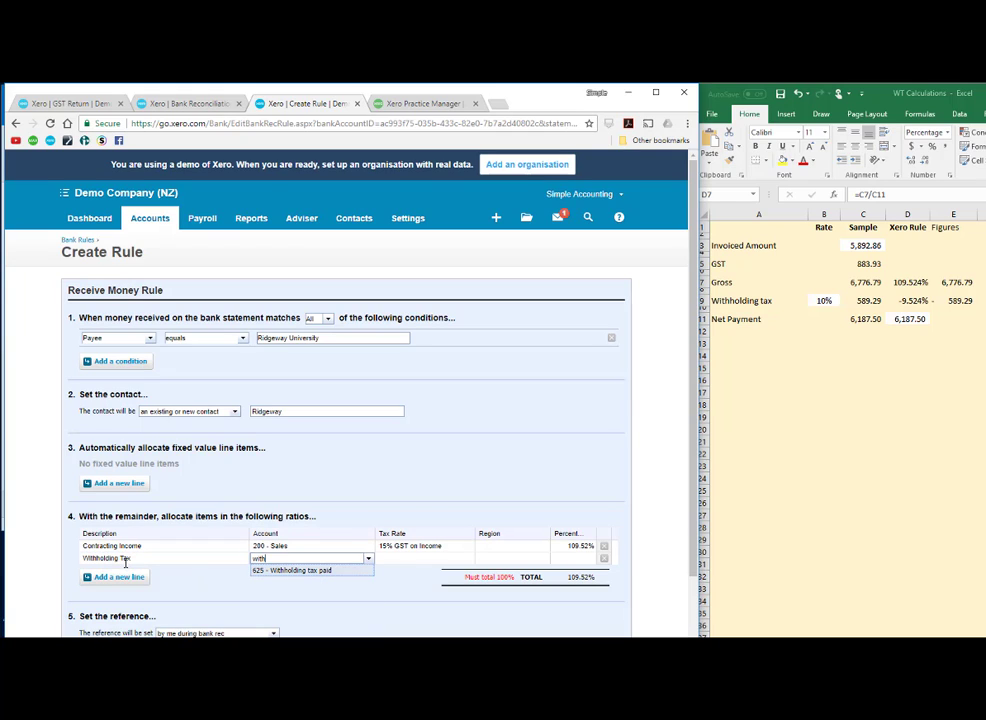
{"action": "key", "text": "Tab"}
{"action": "key", "text": "Tab"}
{"action": "key", "text": "Tab"}
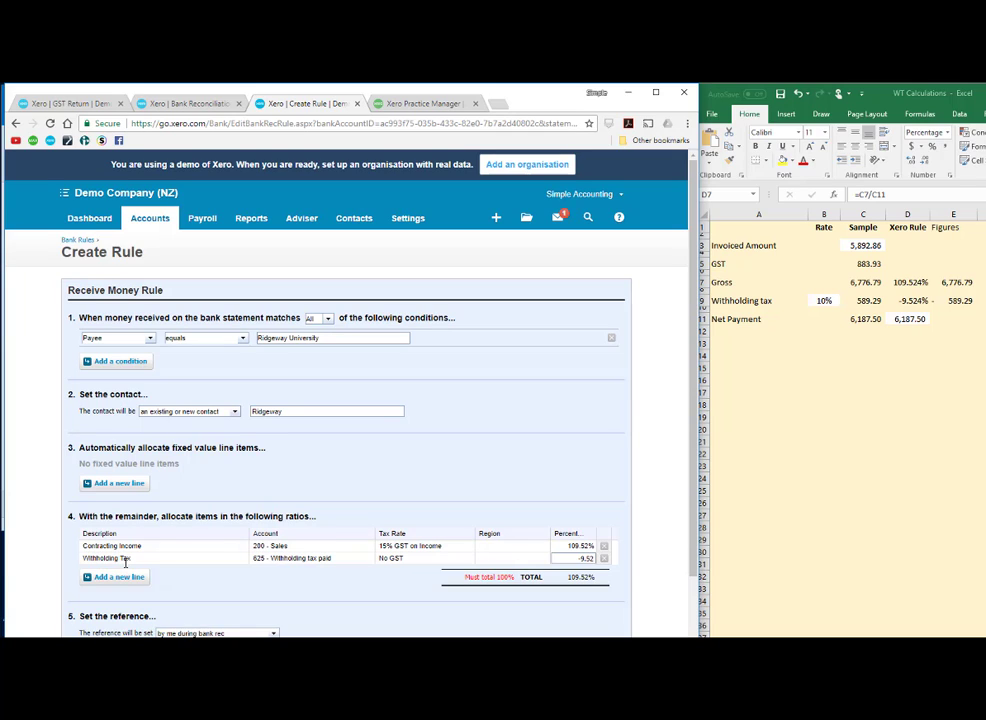
{"action": "key", "text": "Tab"}
Step: Set the rule's reference to come from the Reference and save the bank rule
{"action": "scroll", "coordinate": [511, 475], "scroll_direction": "down", "scroll_amount": 2}
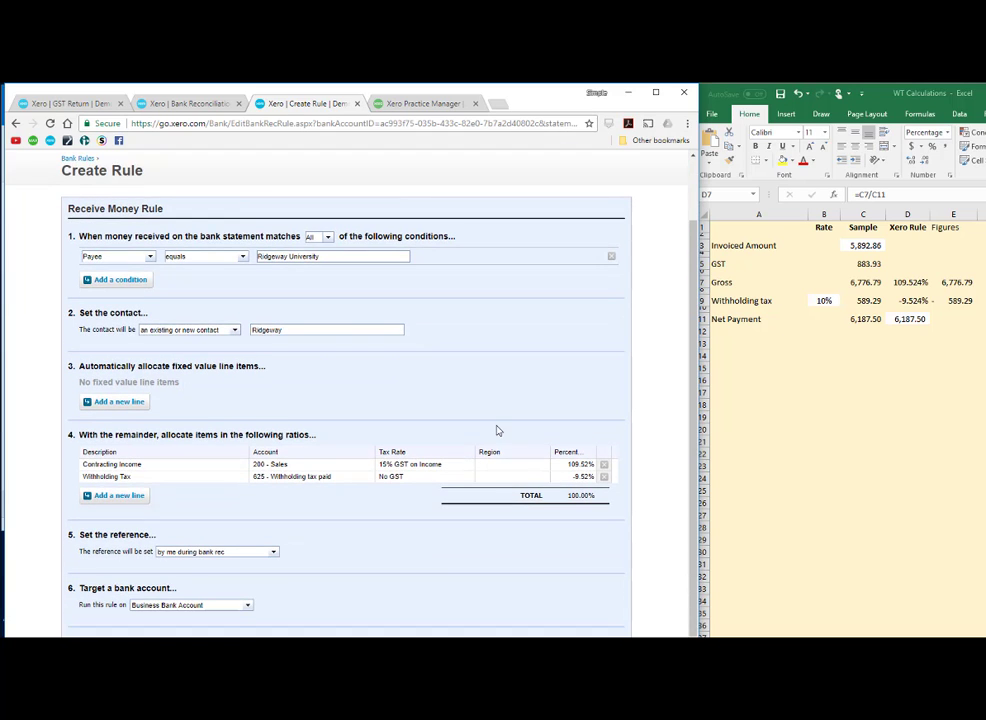
{"action": "scroll", "coordinate": [352, 407], "scroll_direction": "down", "scroll_amount": 2}
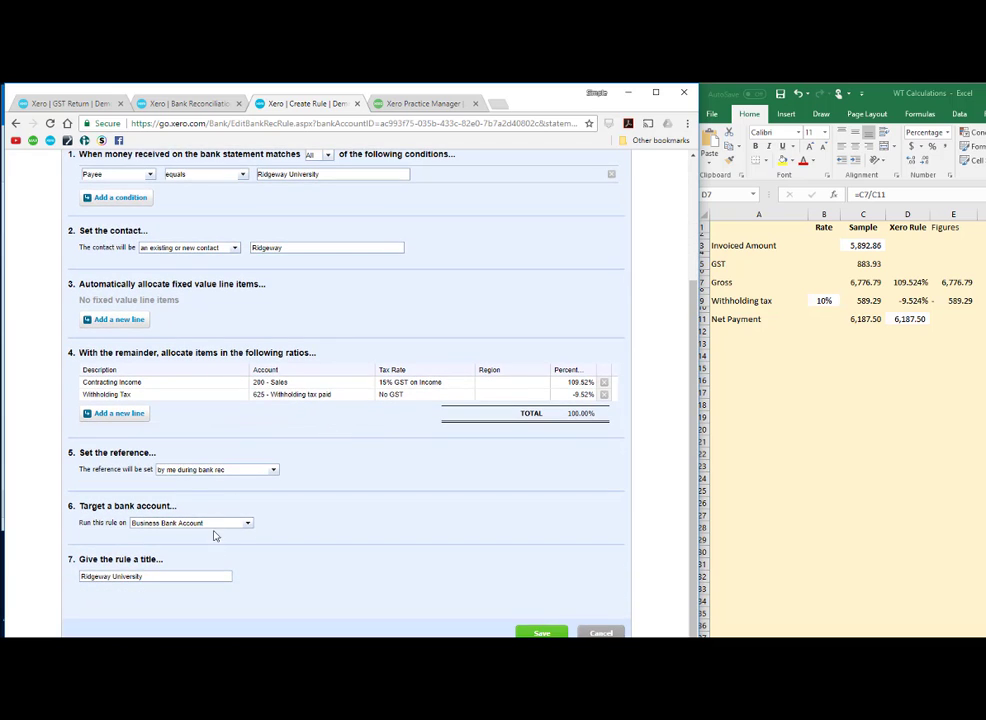
{"action": "left_click", "coordinate": [272, 470]}
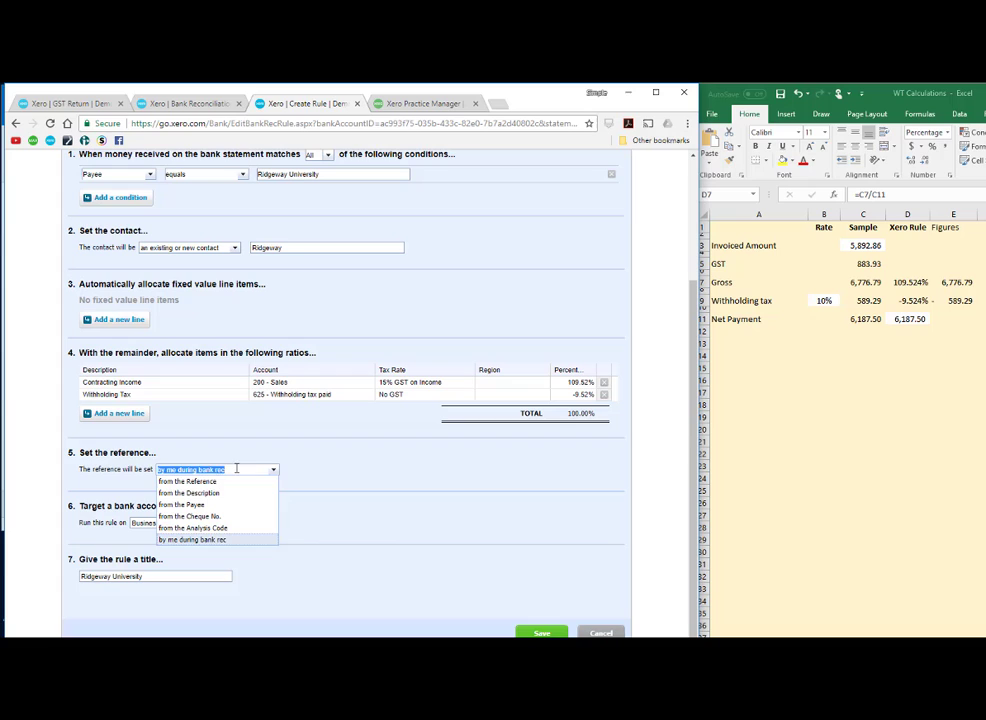
{"action": "left_click", "coordinate": [207, 485]}
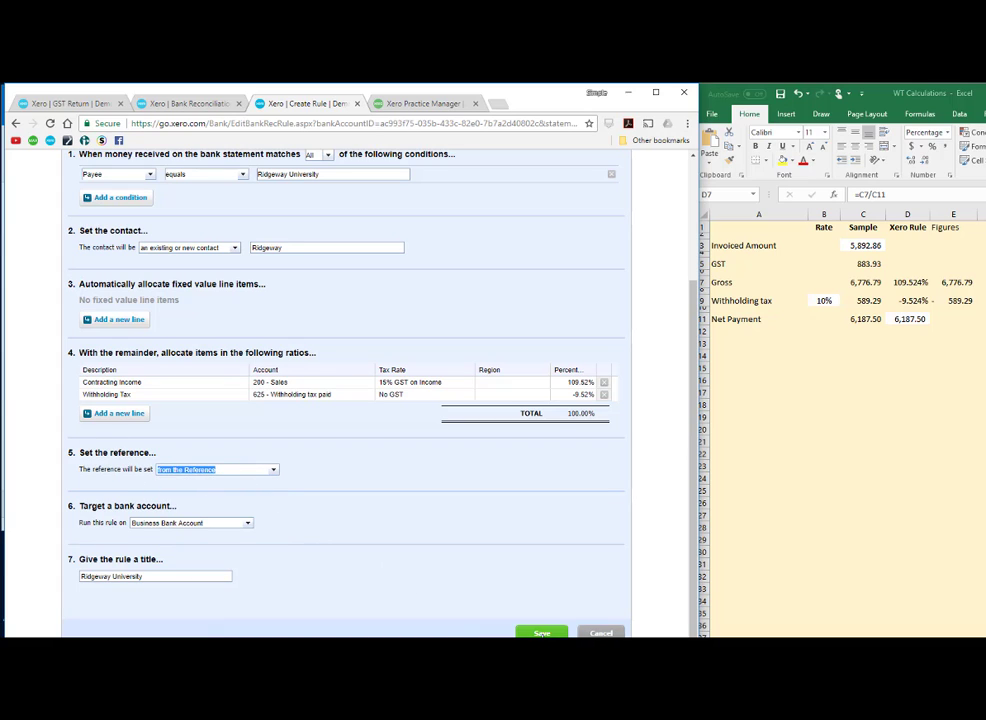
{"action": "left_click", "coordinate": [541, 633]}
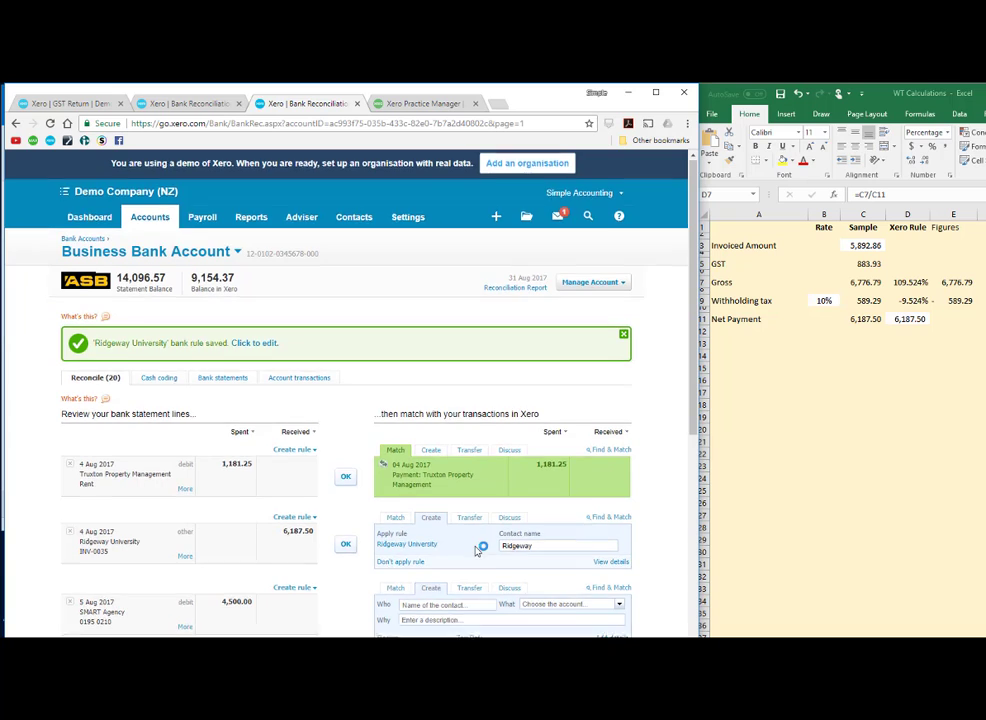
Step: Reconcile the 6,187.50 Ridgeway University receipt using the Ridgeway University bank rule
{"action": "scroll", "coordinate": [450, 540], "scroll_direction": "down", "scroll_amount": 2}
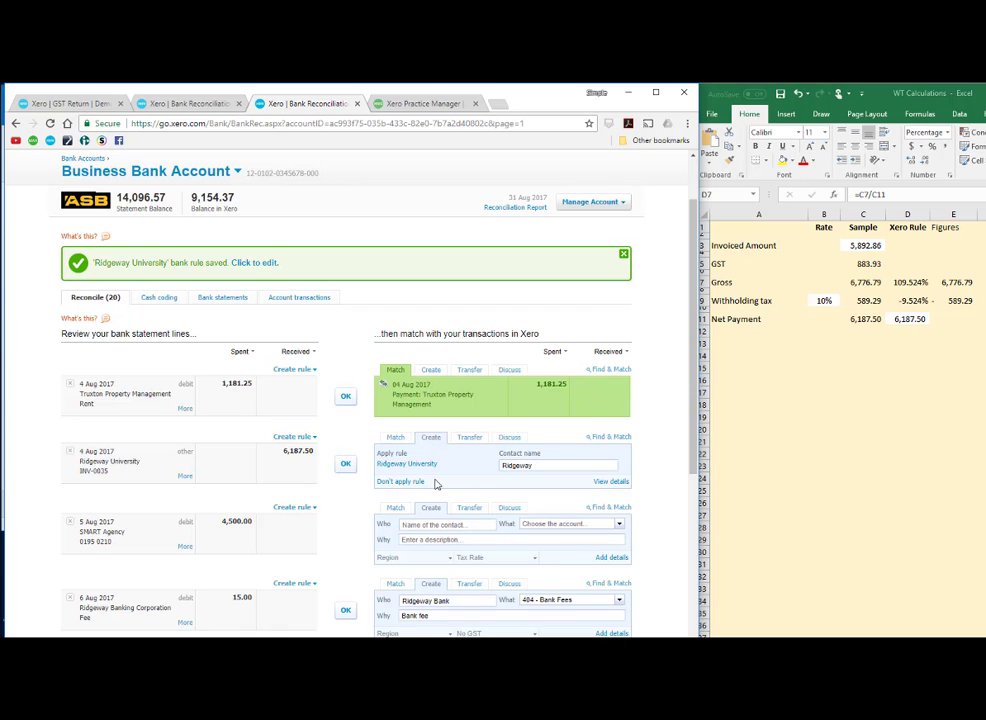
{"action": "left_click", "coordinate": [345, 463]}
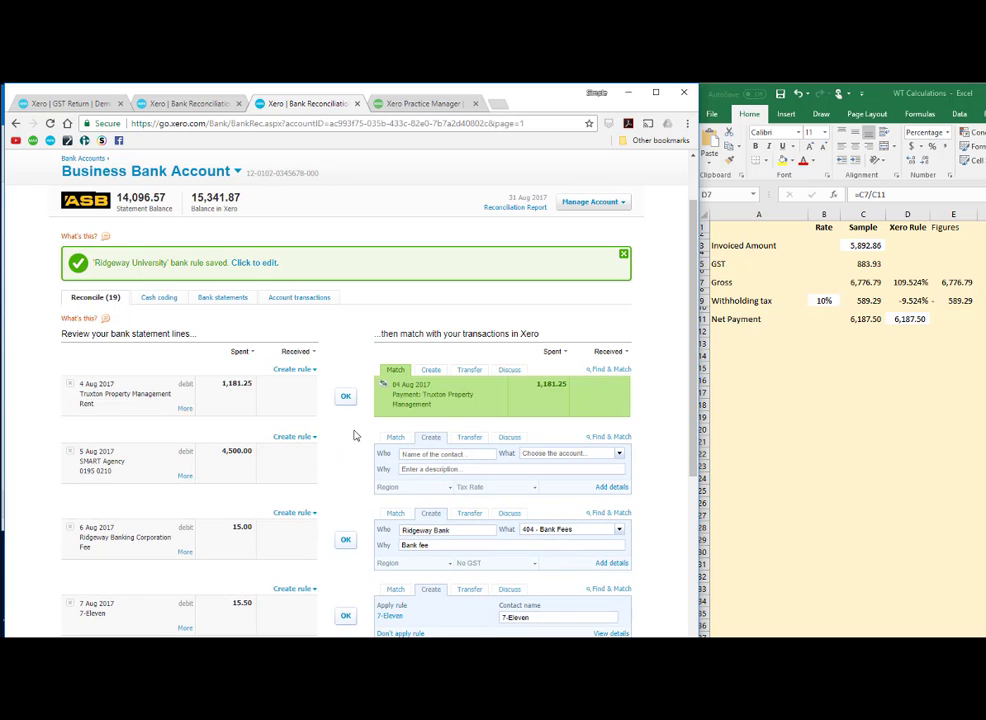
{"action": "scroll", "coordinate": [360, 437], "scroll_direction": "up", "scroll_amount": 1}
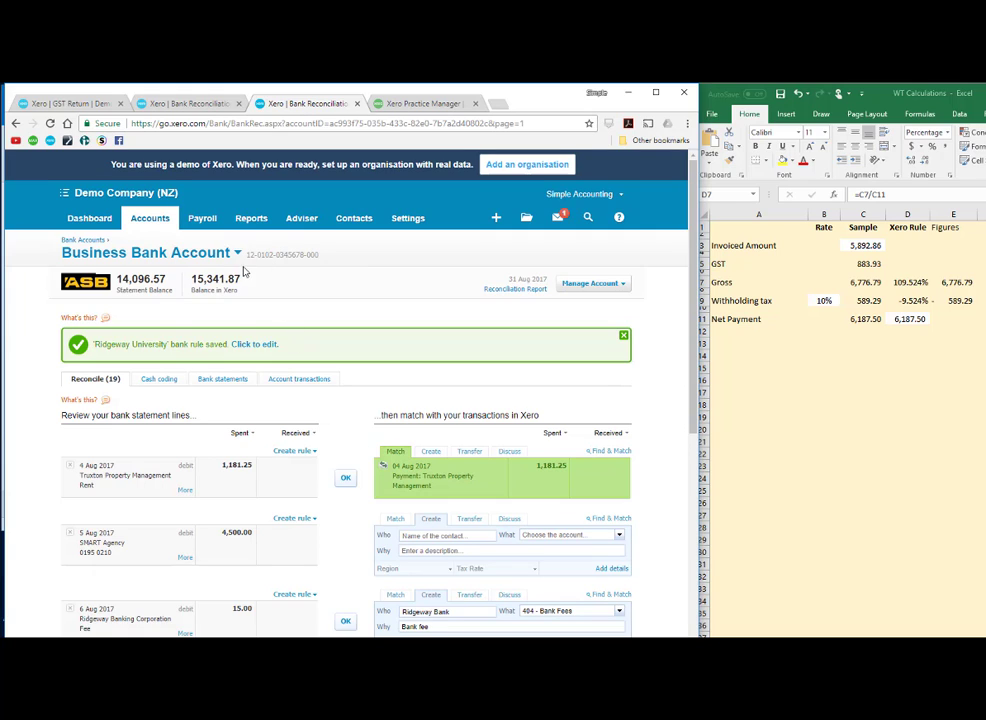
Step: Preview the GST return for the current period so far, ending 30 September 2017
{"action": "left_click", "coordinate": [251, 218]}
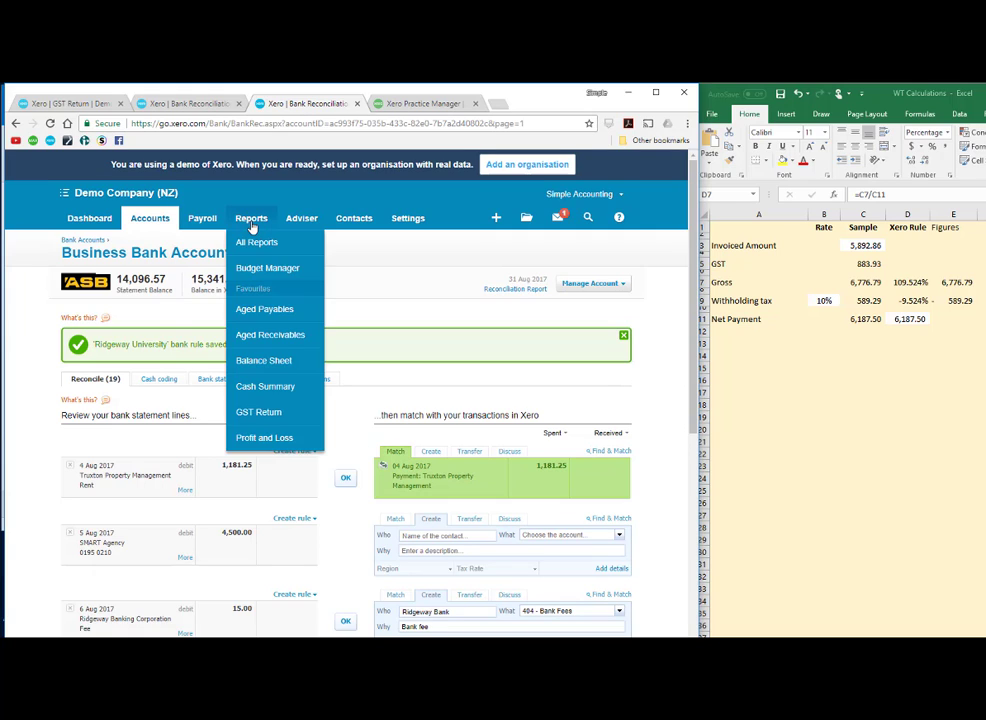
{"action": "left_click", "coordinate": [271, 419]}
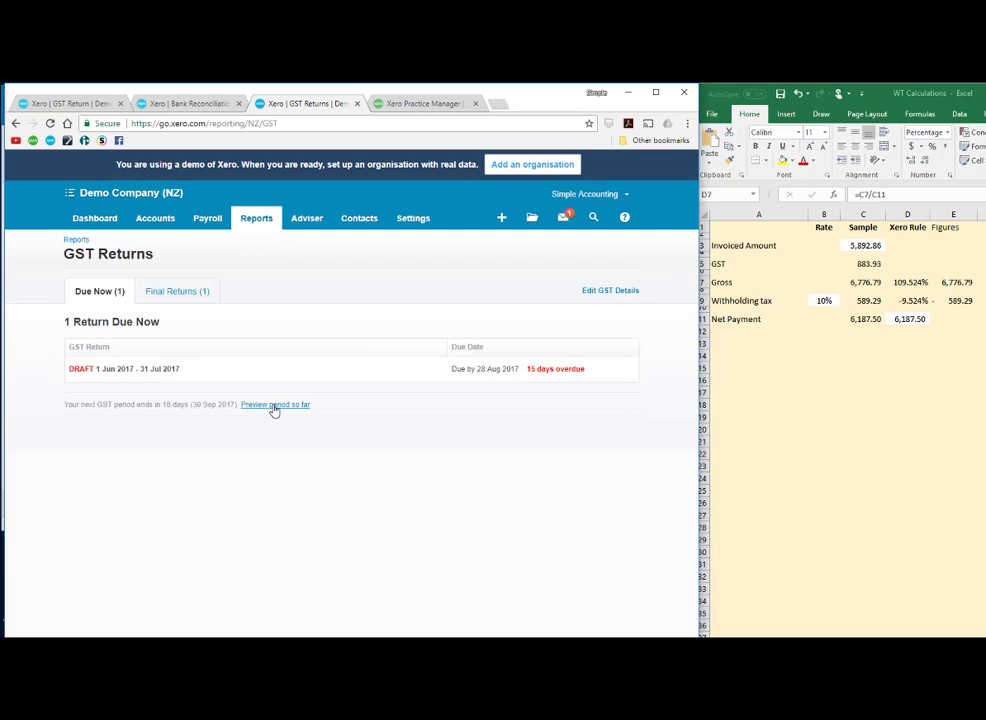
{"action": "left_click", "coordinate": [274, 406]}
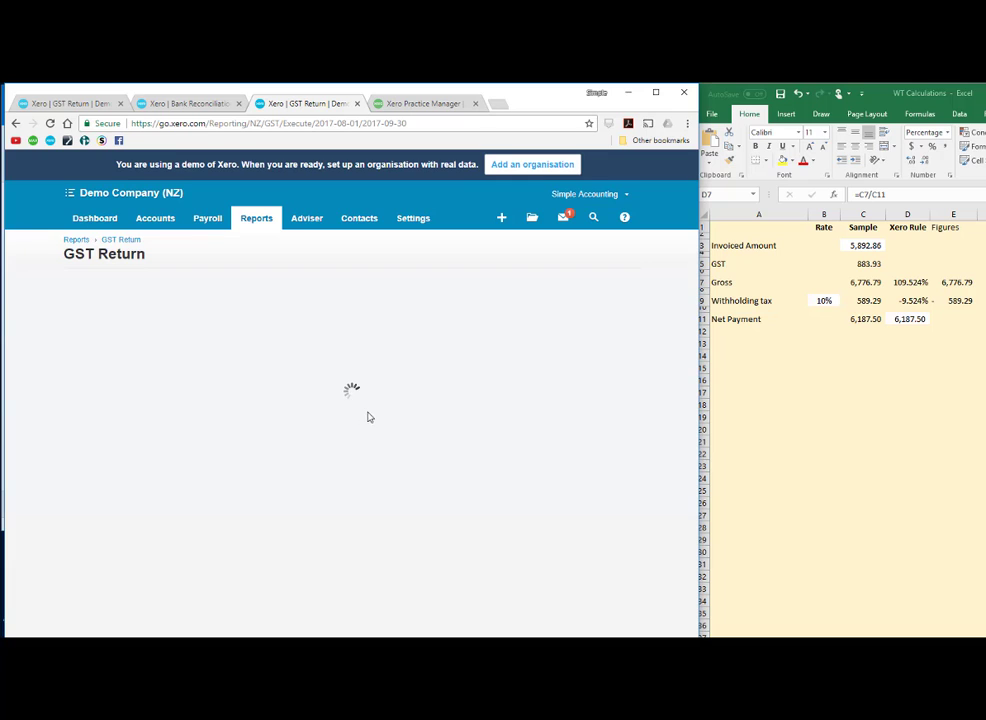
{"action": "scroll", "coordinate": [352, 393], "scroll_direction": "down", "scroll_amount": 1}
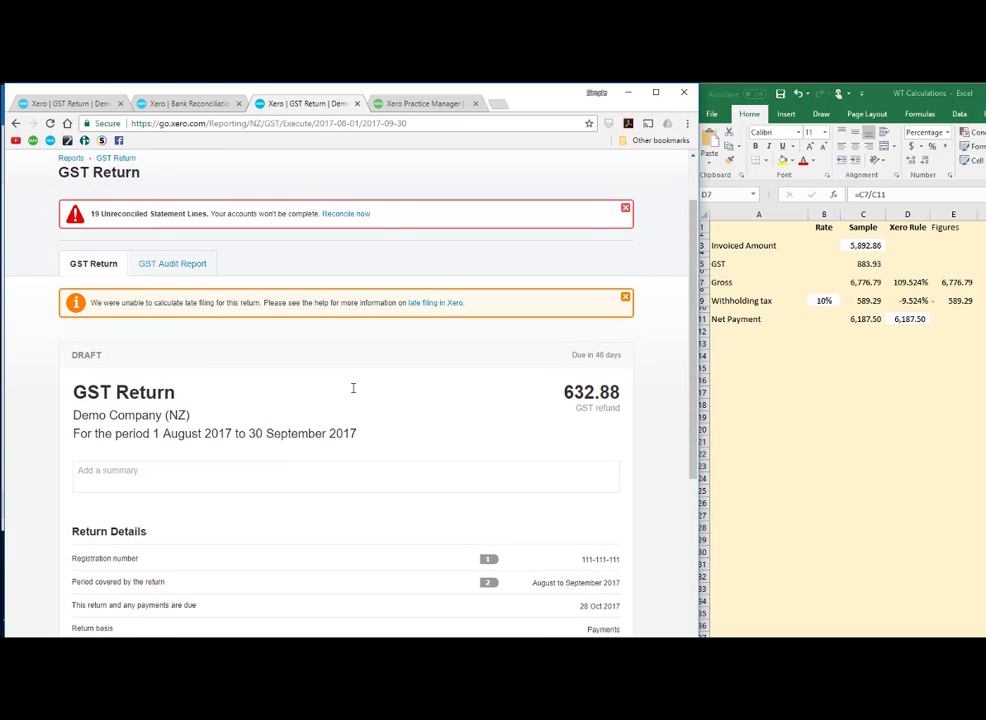
{"action": "scroll", "coordinate": [352, 393], "scroll_direction": "up", "scroll_amount": 1}
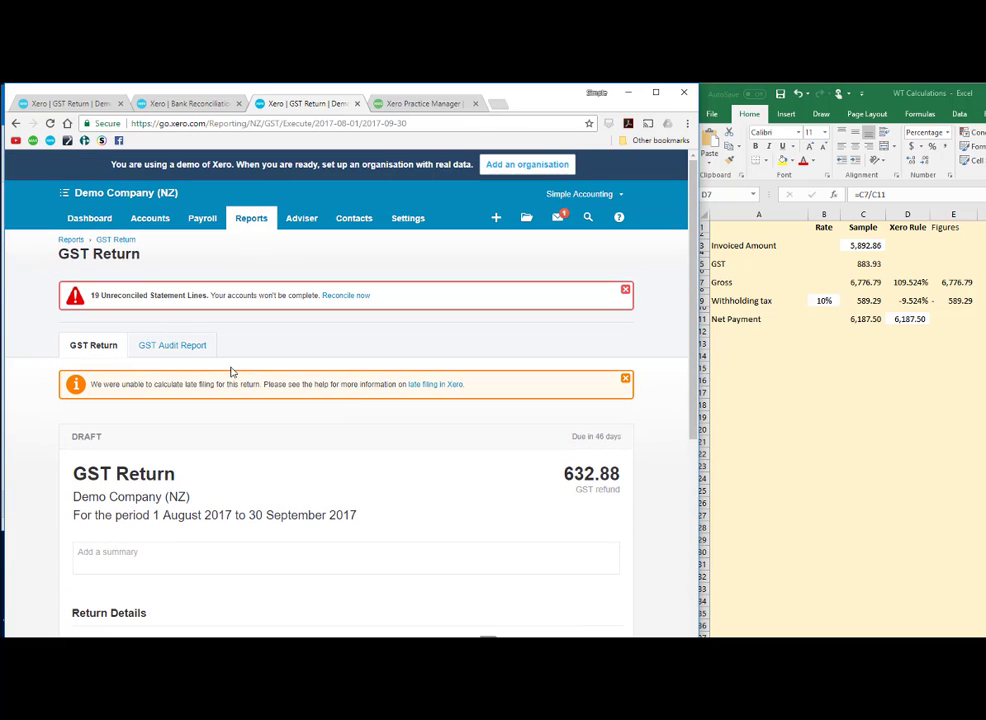
Step: Open the GST Audit Report and check the Ridgeway contracting income under 15% GST on Income and its withholding tax under No GST
{"action": "left_click", "coordinate": [174, 346]}
{"action": "scroll", "coordinate": [425, 410], "scroll_direction": "down", "scroll_amount": 5}
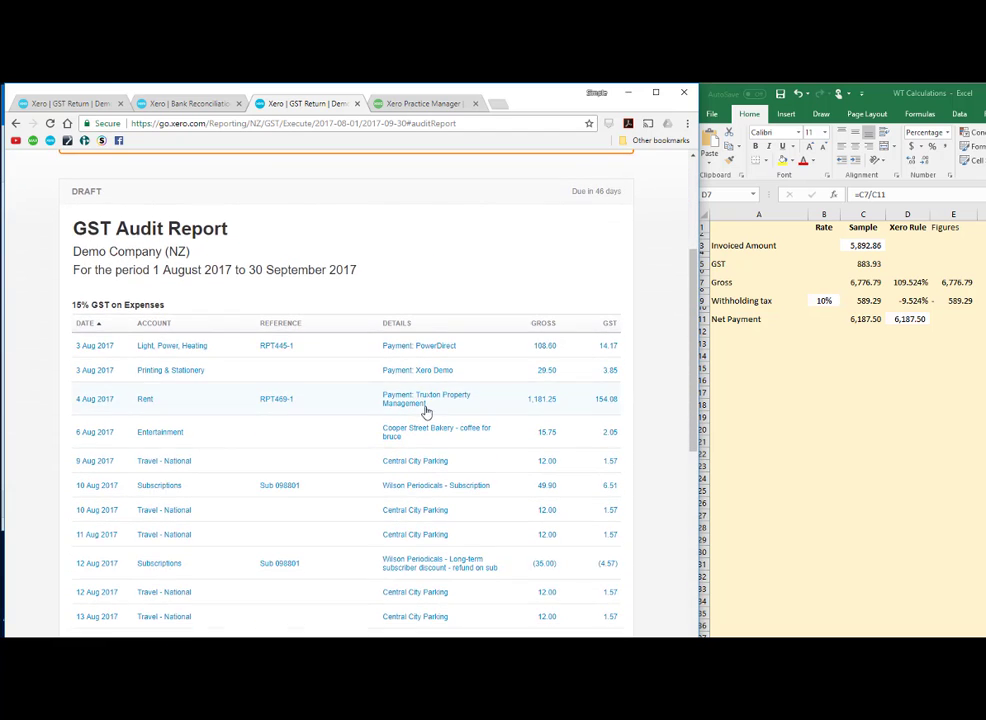
{"action": "scroll", "coordinate": [425, 410], "scroll_direction": "down", "scroll_amount": 1}
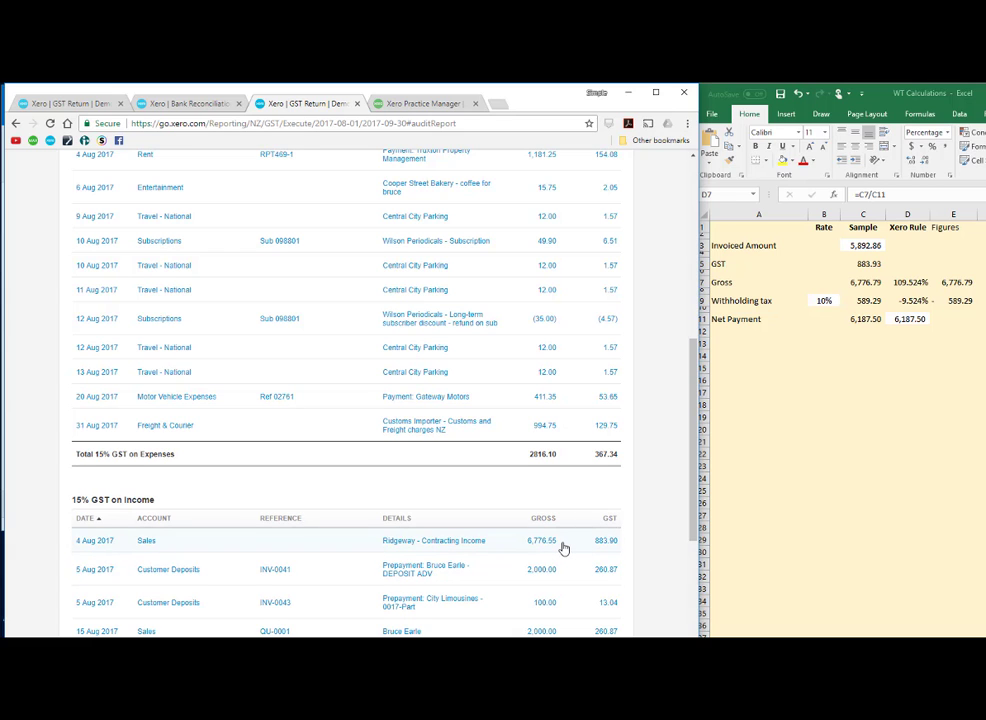
{"action": "scroll", "coordinate": [563, 548], "scroll_direction": "down", "scroll_amount": 5}
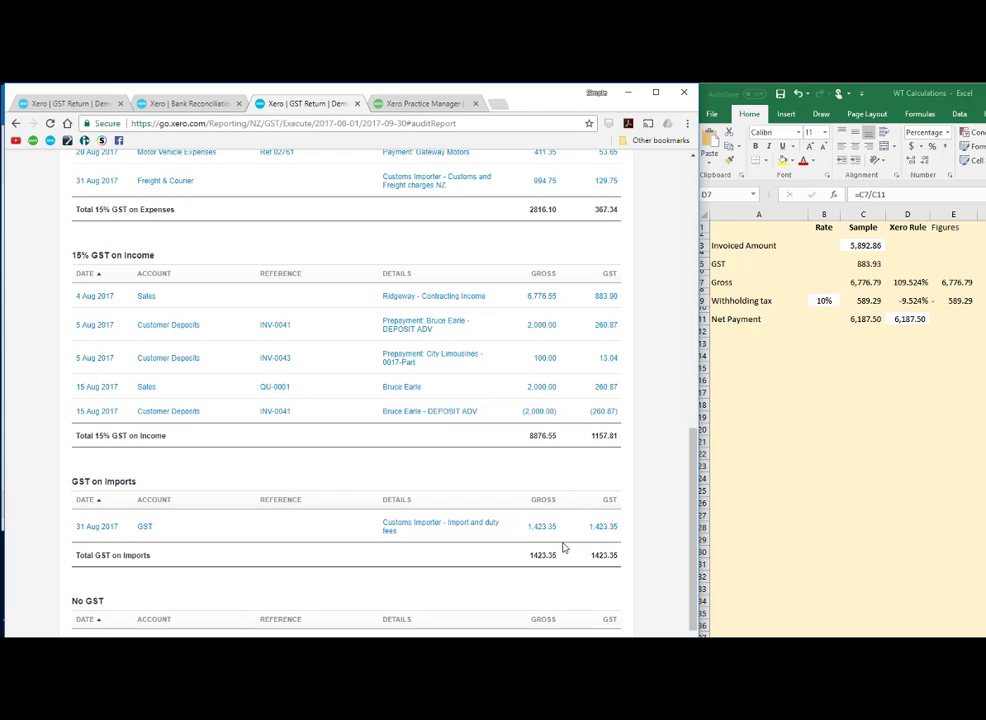
{"action": "scroll", "coordinate": [563, 548], "scroll_direction": "down", "scroll_amount": 2}
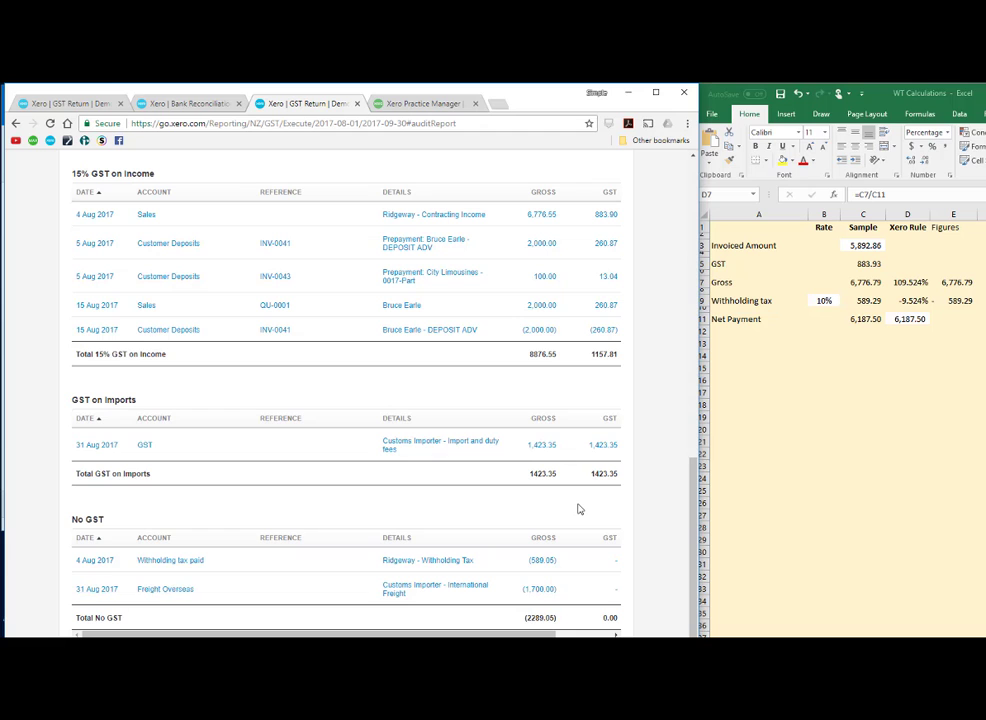
Step: Leave the GST Audit Report and go to the Demo Company (NZ) Dashboard
{"action": "scroll", "coordinate": [577, 509], "scroll_direction": "up", "scroll_amount": 10}
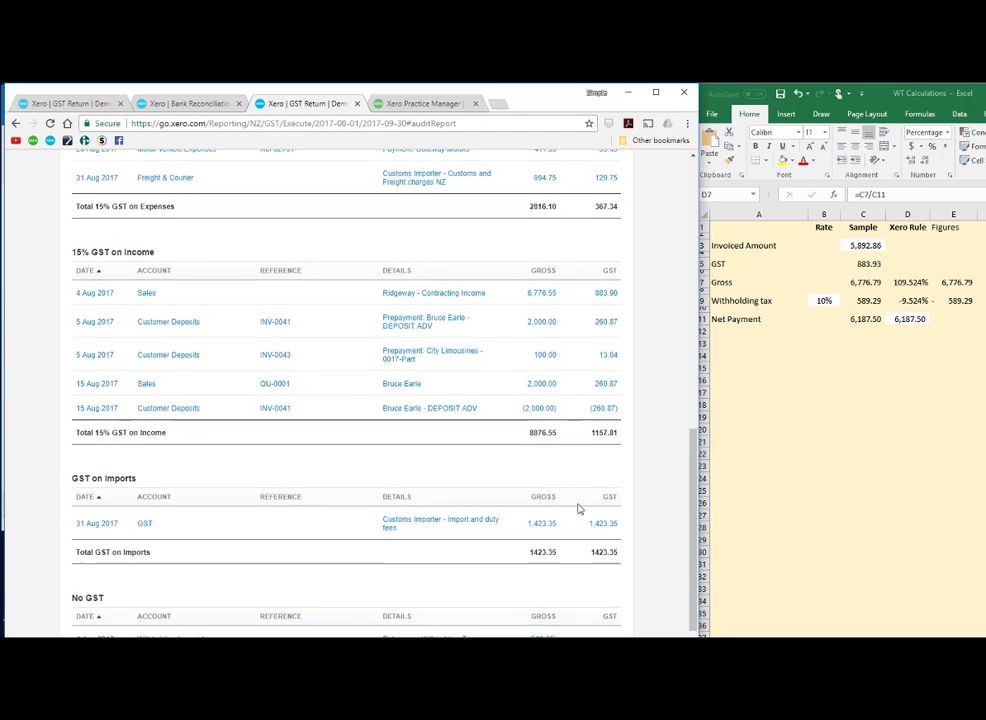
{"action": "scroll", "coordinate": [577, 509], "scroll_direction": "up", "scroll_amount": 4}
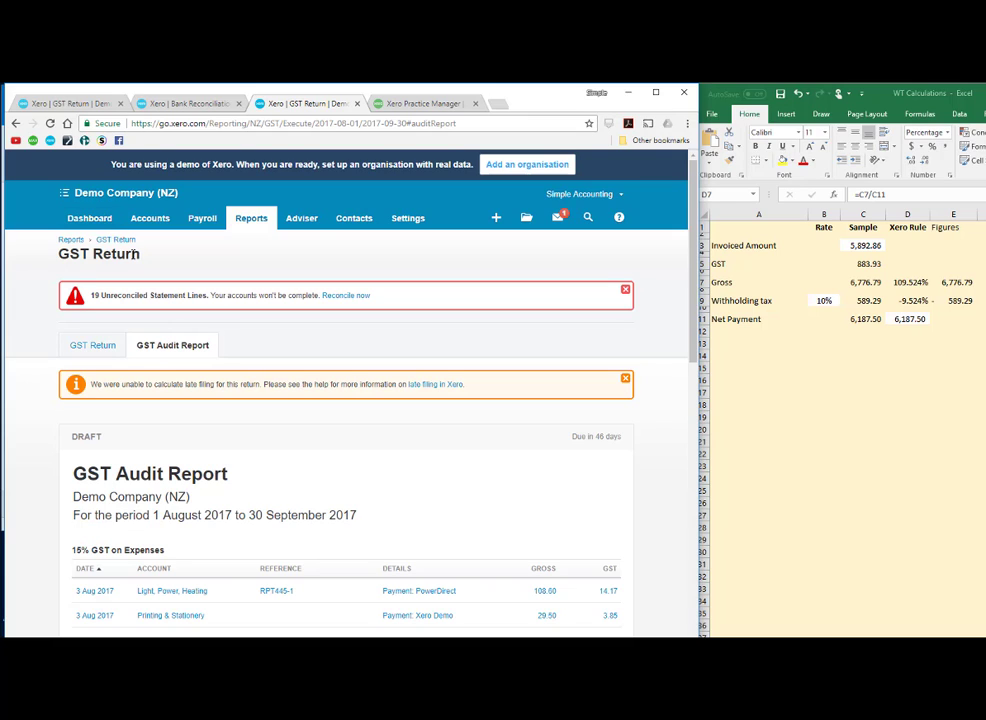
{"action": "left_click", "coordinate": [95, 220]}
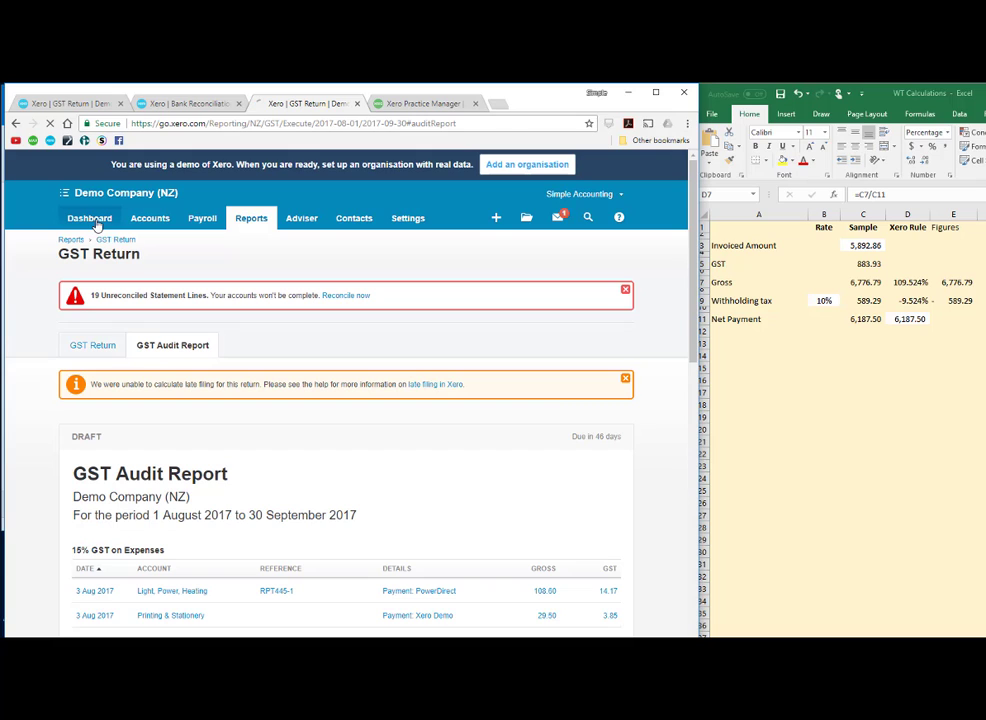